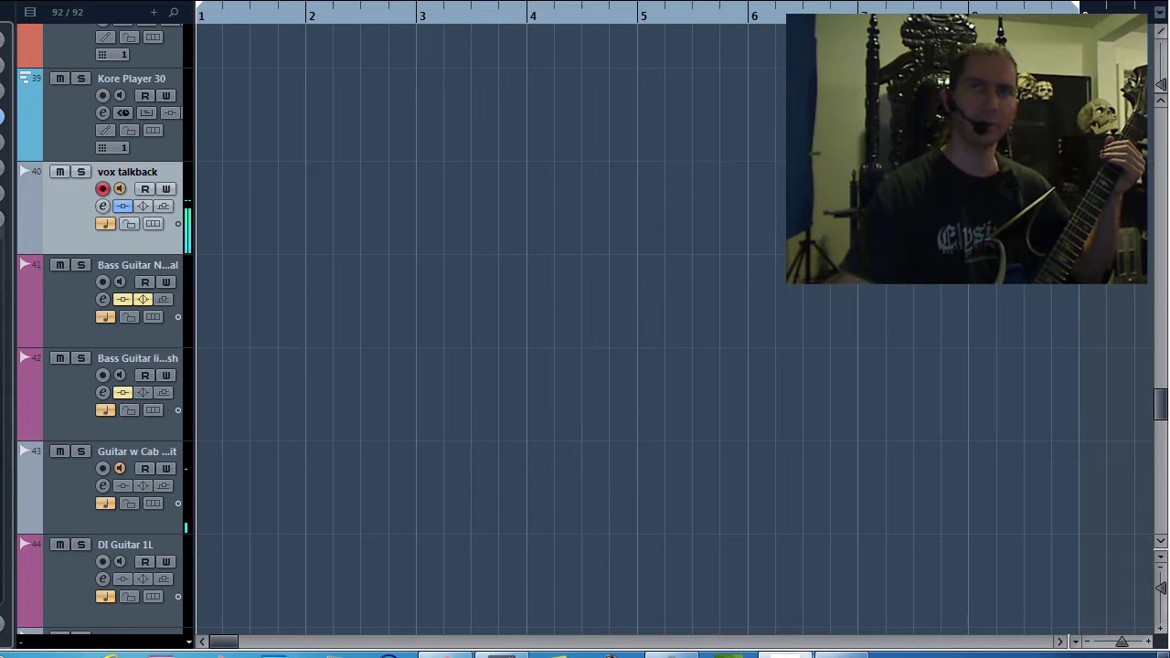
# - Assign the <ScratchPad> cab to preset 104's Cab block in Axe-Edit, then close the editor
pyautogui.click(501, 654)
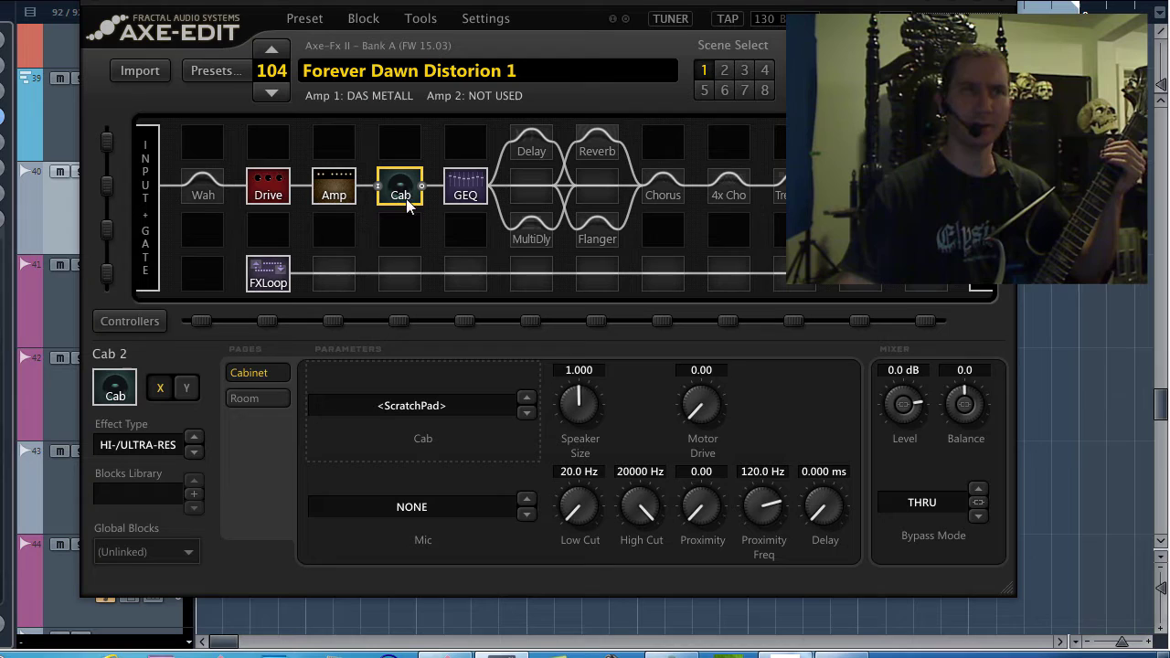
pyautogui.click(421, 406)
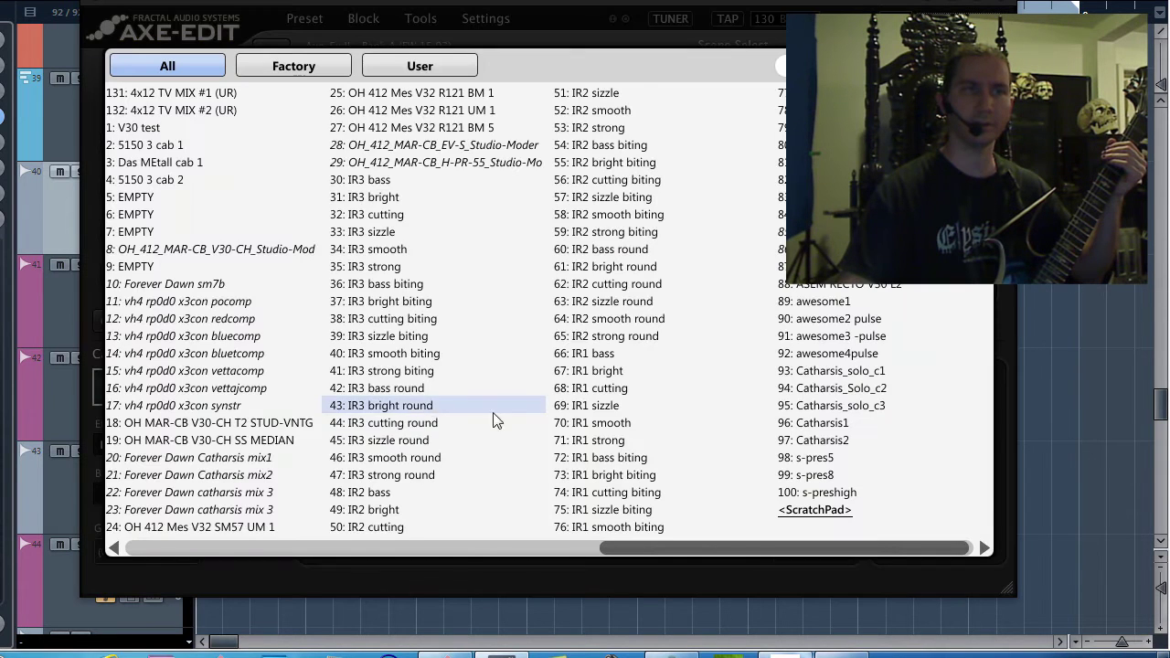
pyautogui.click(798, 517)
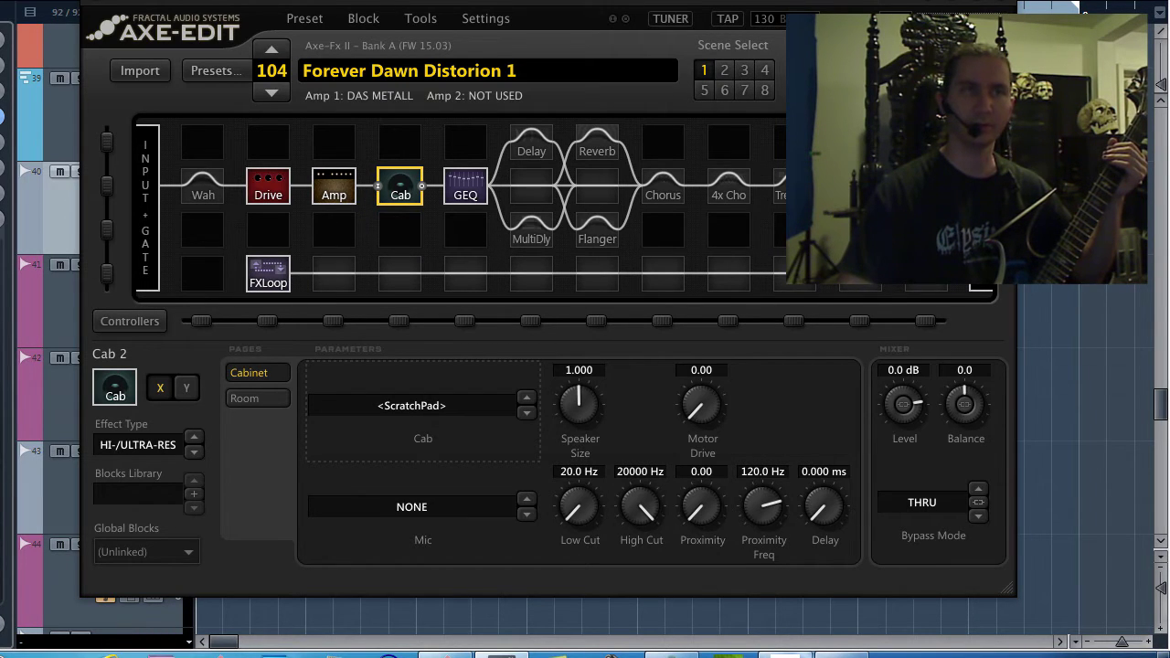
pyautogui.click(874, 7)
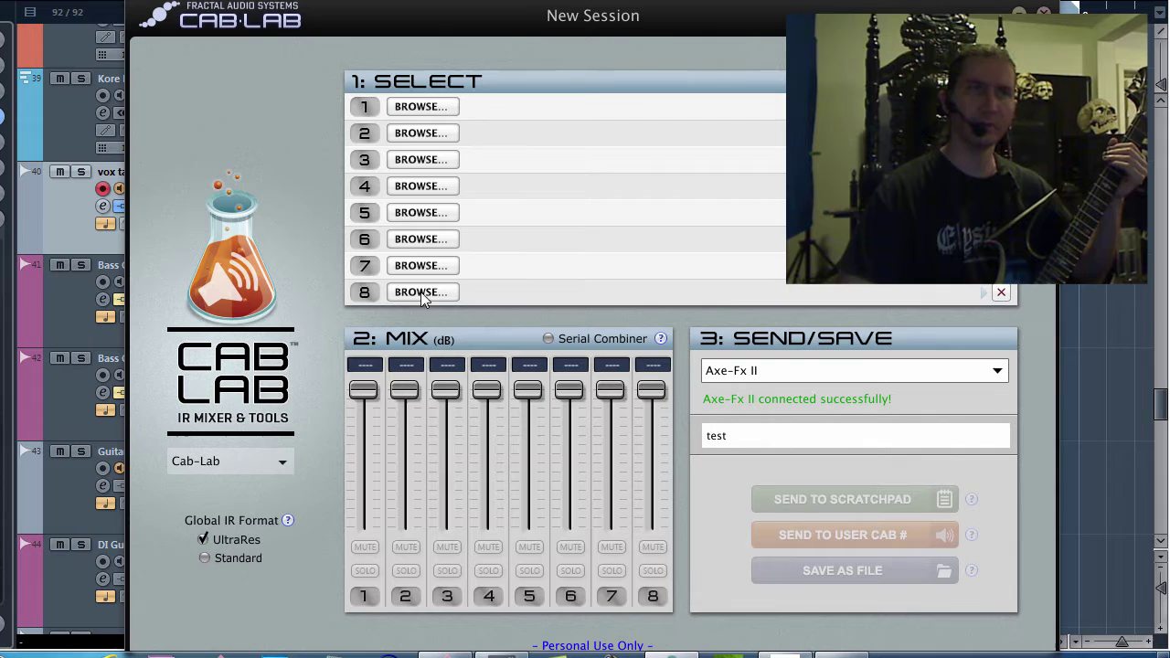
# - Load IR7 cutting biting into channel 1 and IR13 strong biting (5 All Around) into channel 2
pyautogui.click(433, 107)
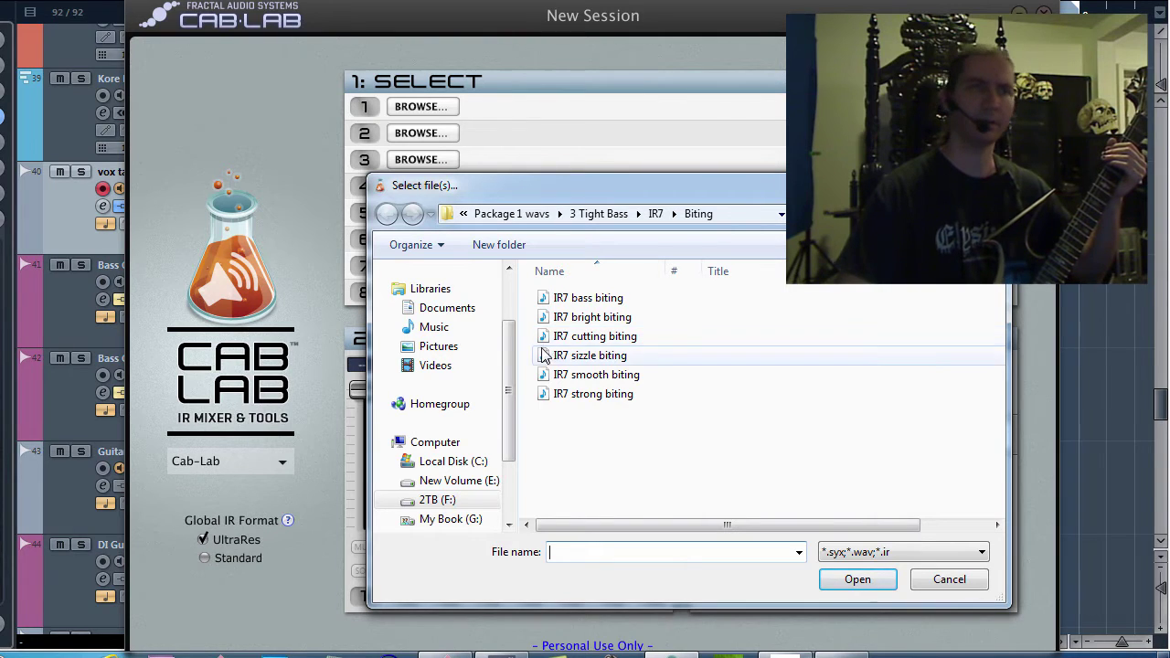
pyautogui.doubleClick(600, 337)
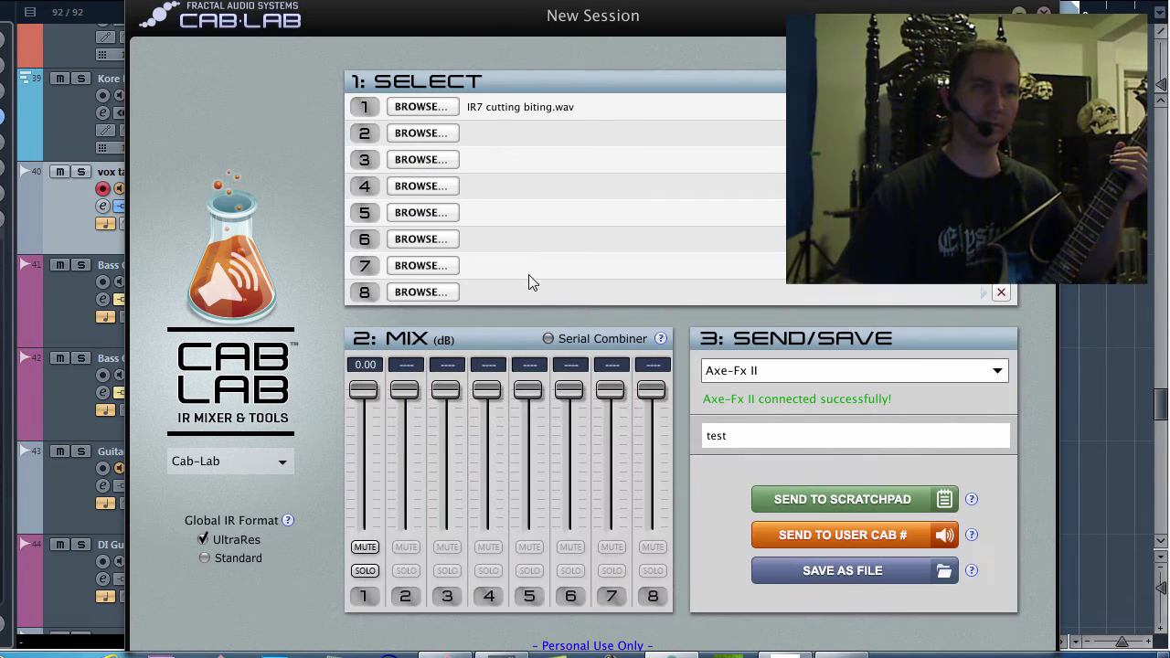
pyautogui.click(429, 135)
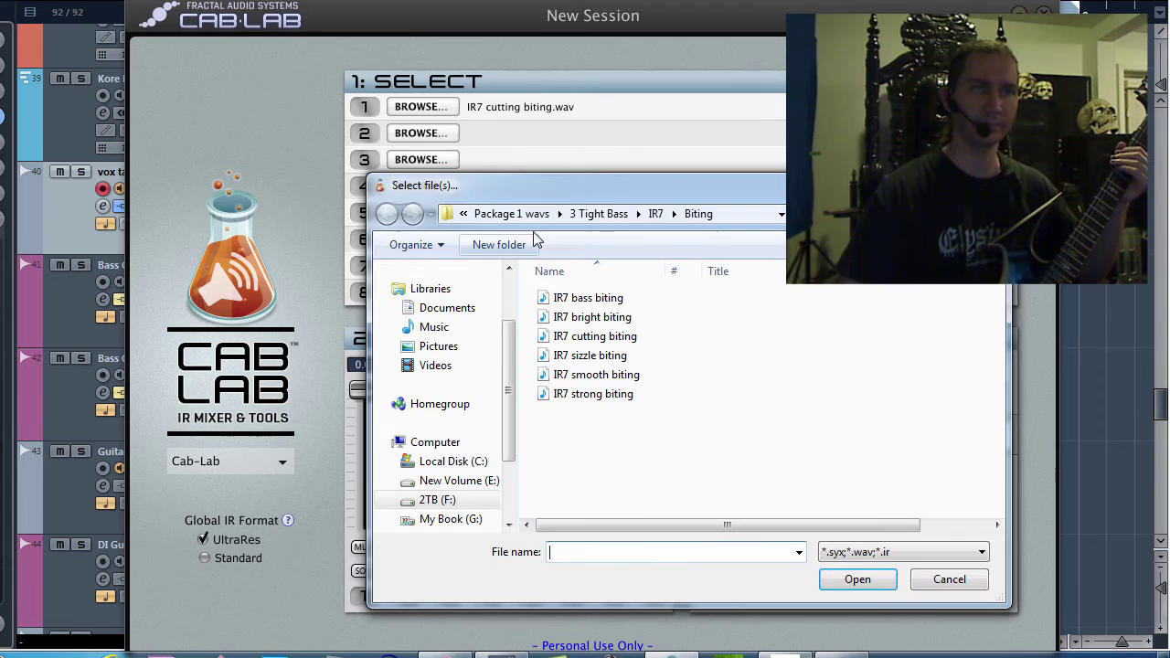
pyautogui.click(512, 214)
pyautogui.click(588, 378)
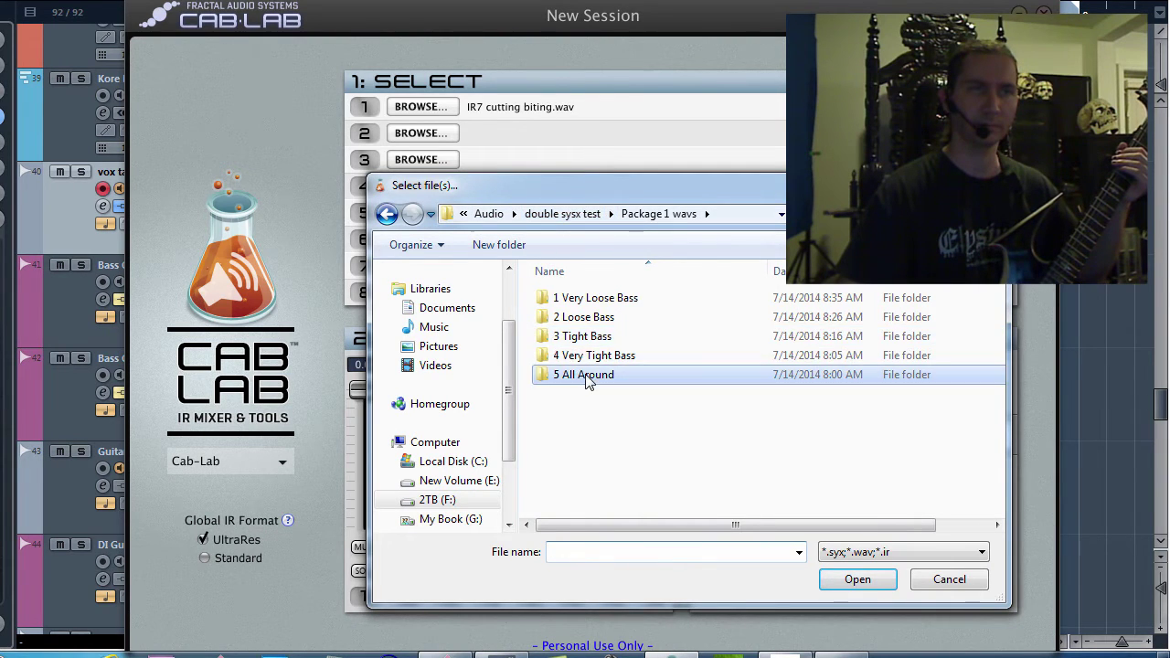
pyautogui.doubleClick(588, 377)
pyautogui.doubleClick(562, 298)
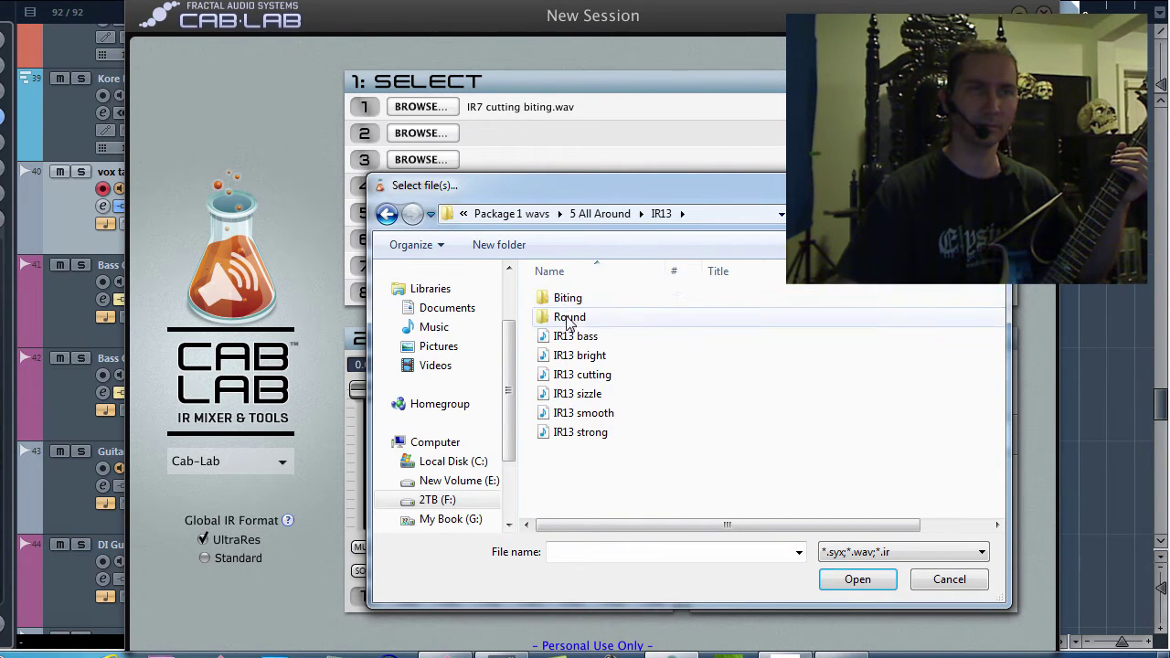
pyautogui.doubleClick(567, 300)
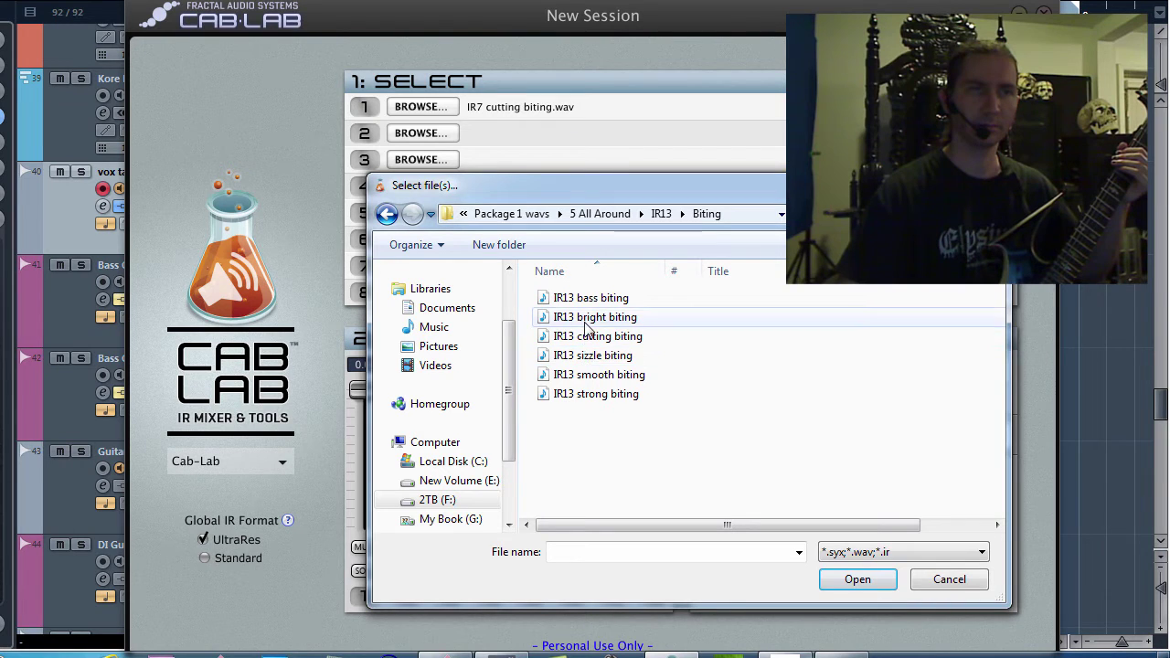
pyautogui.doubleClick(585, 395)
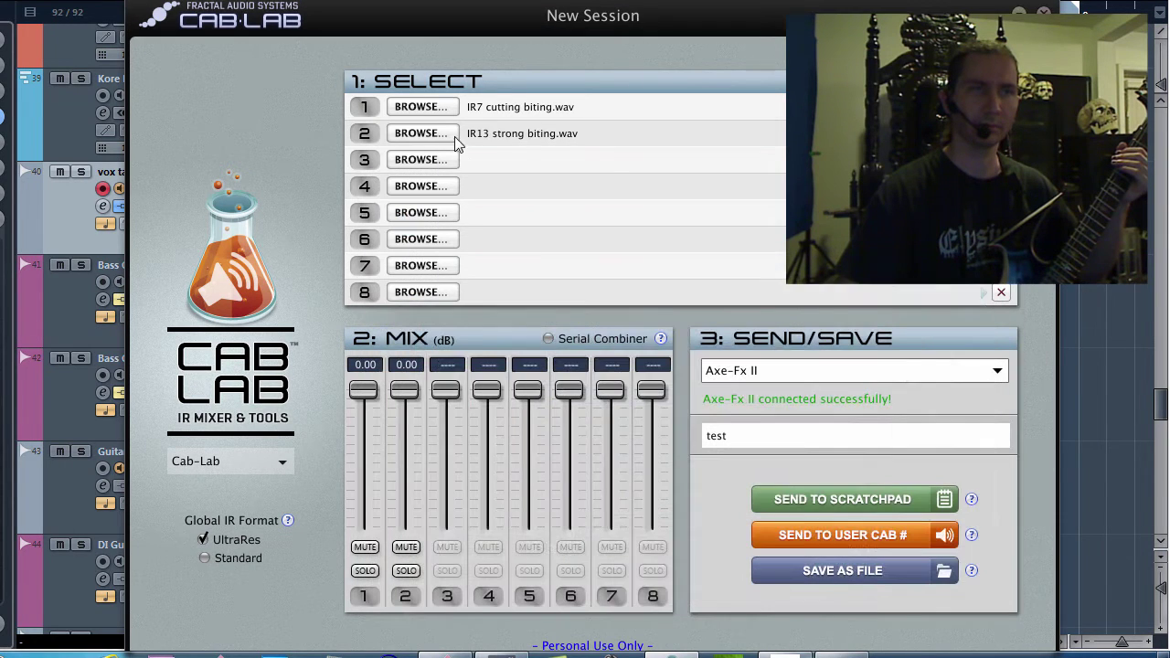
# - Load IR13 sizzle biting into channel 3 and IR8 bright round (3 Tight Bass) into channel 4
pyautogui.click(437, 159)
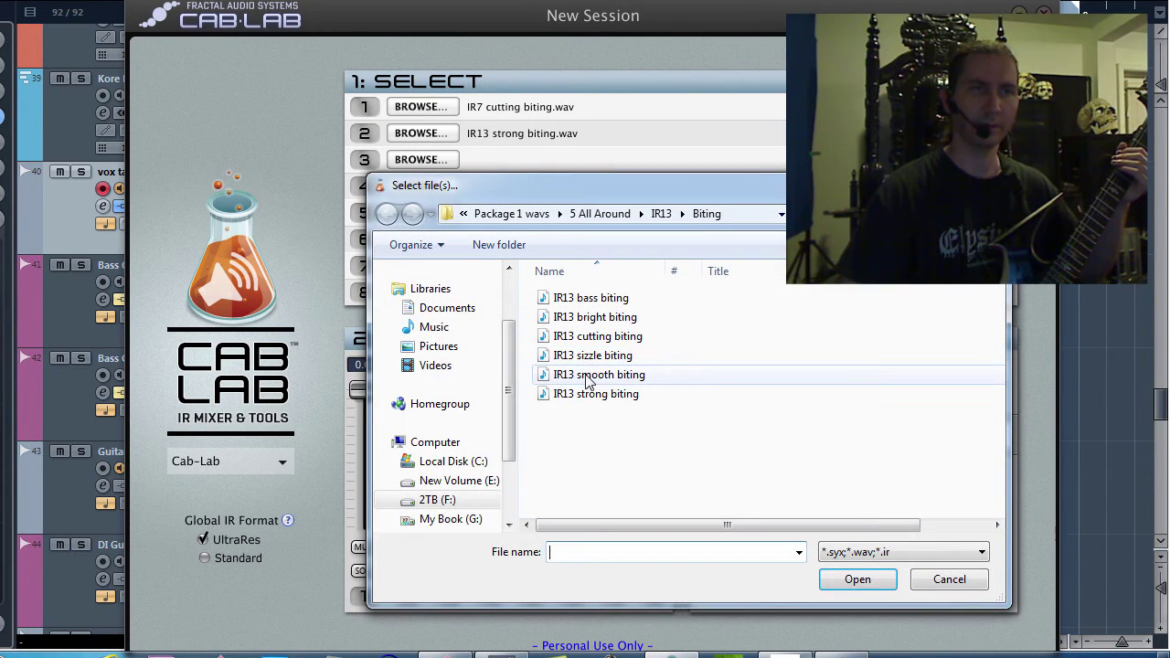
pyautogui.doubleClick(590, 356)
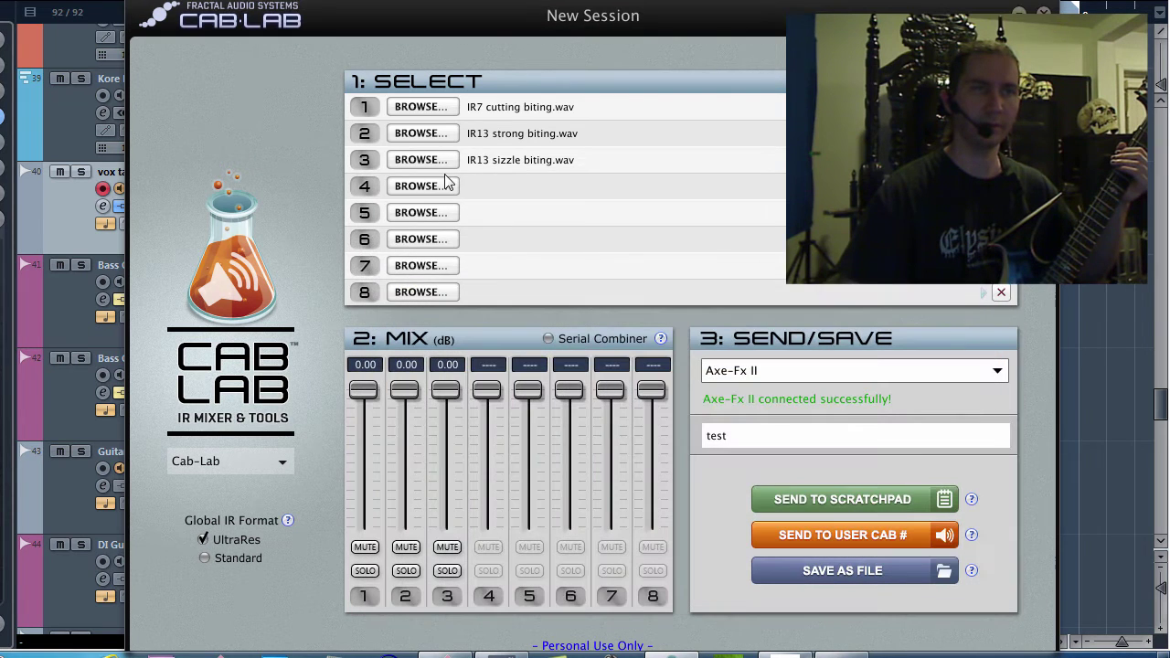
pyautogui.click(421, 186)
pyautogui.click(516, 214)
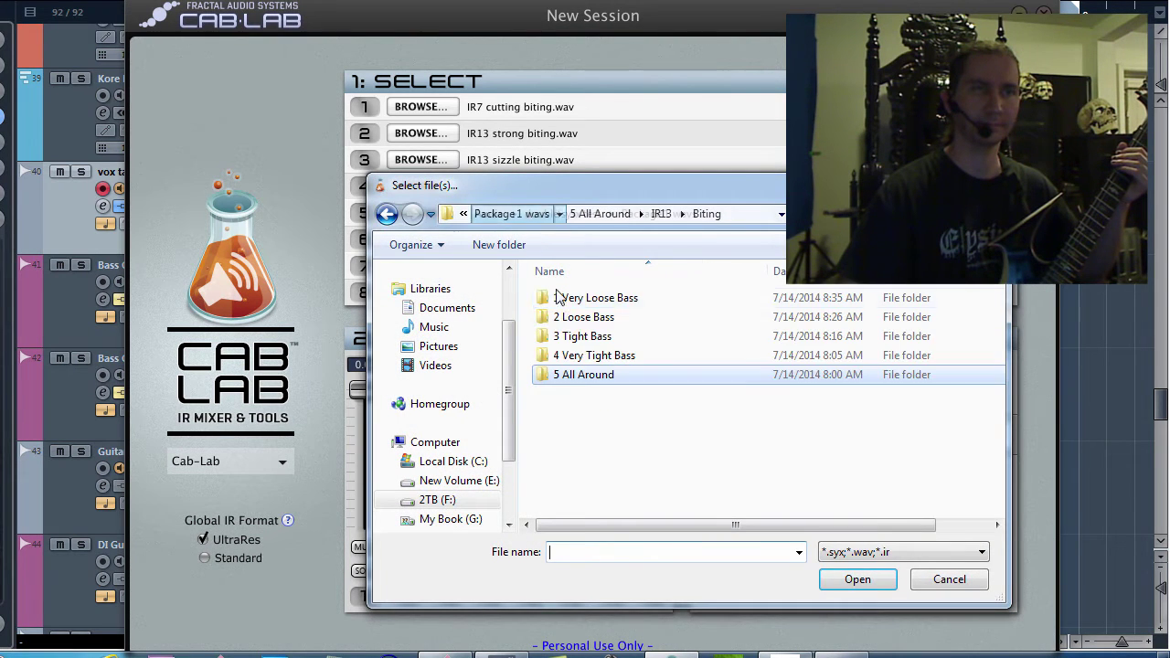
pyautogui.doubleClick(581, 337)
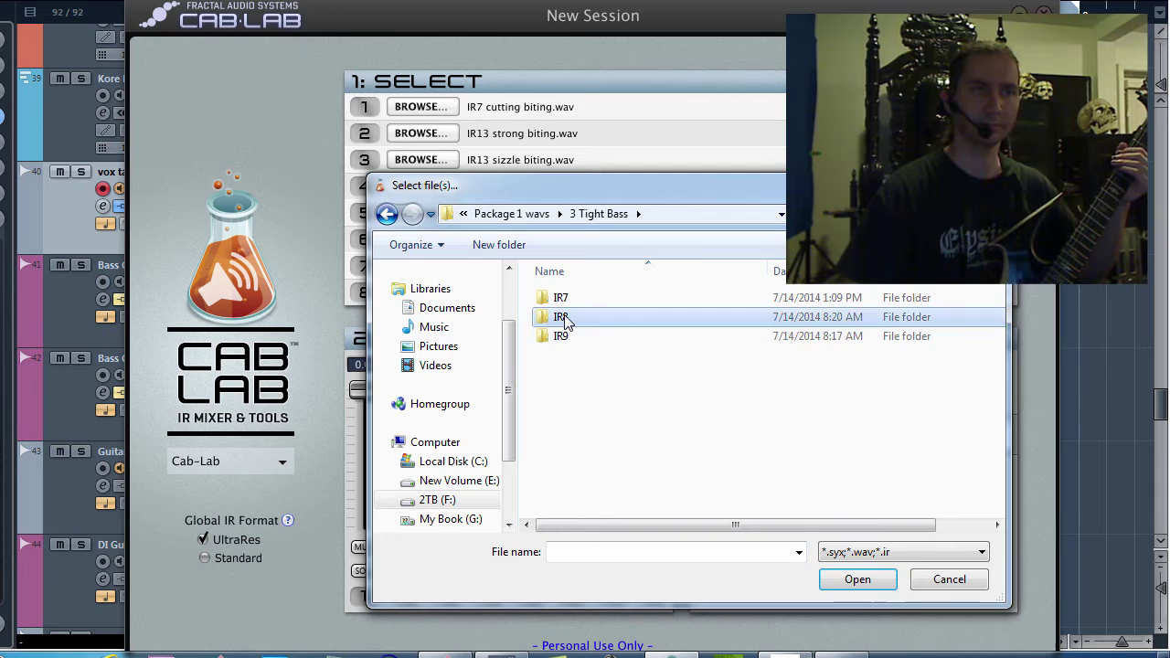
pyautogui.doubleClick(566, 316)
pyautogui.doubleClick(573, 317)
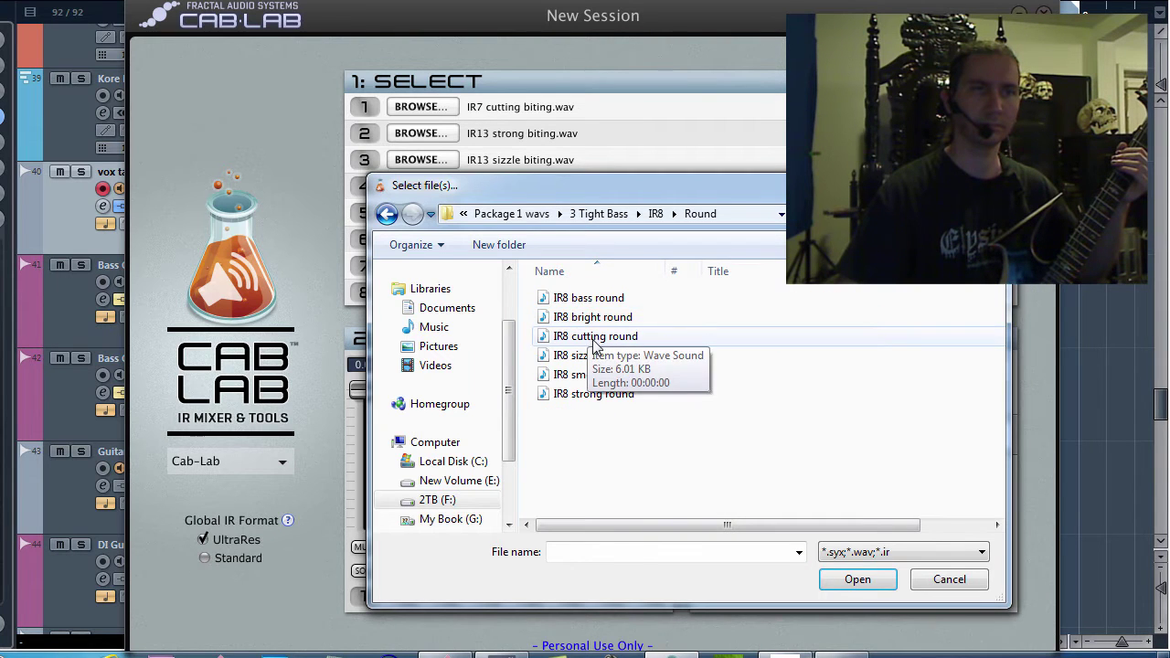
pyautogui.doubleClick(592, 317)
# - Load IR10 smooth from 4 Very Tight Bass > IR10 into slot 5
pyautogui.click(429, 213)
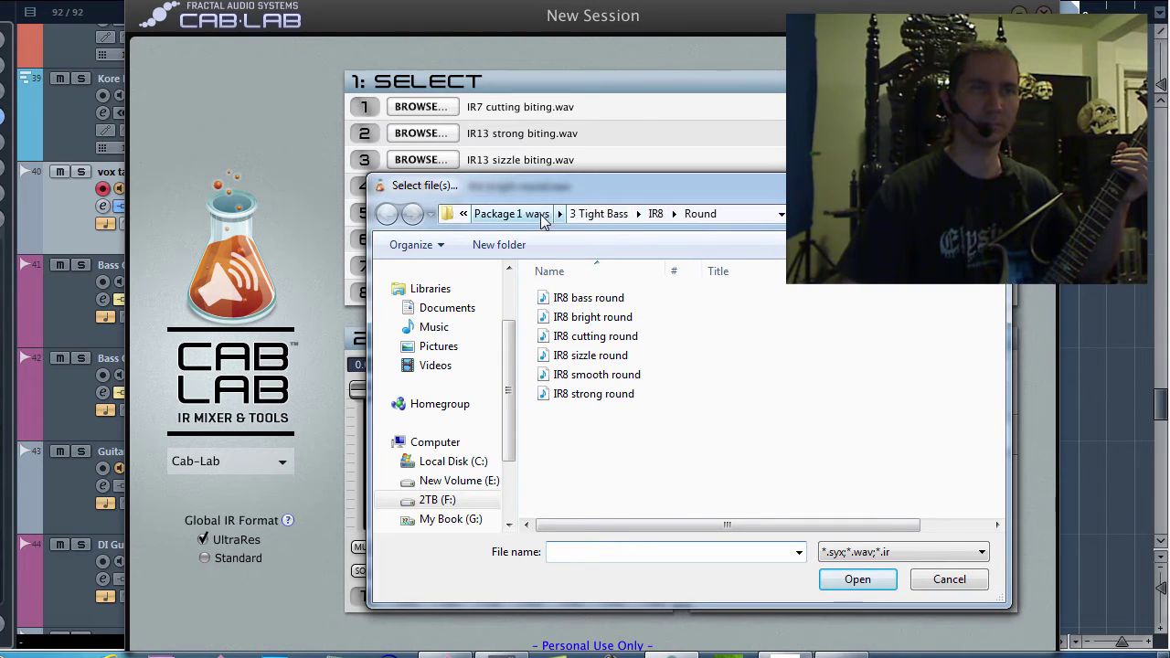
pyautogui.click(511, 213)
pyautogui.doubleClick(583, 356)
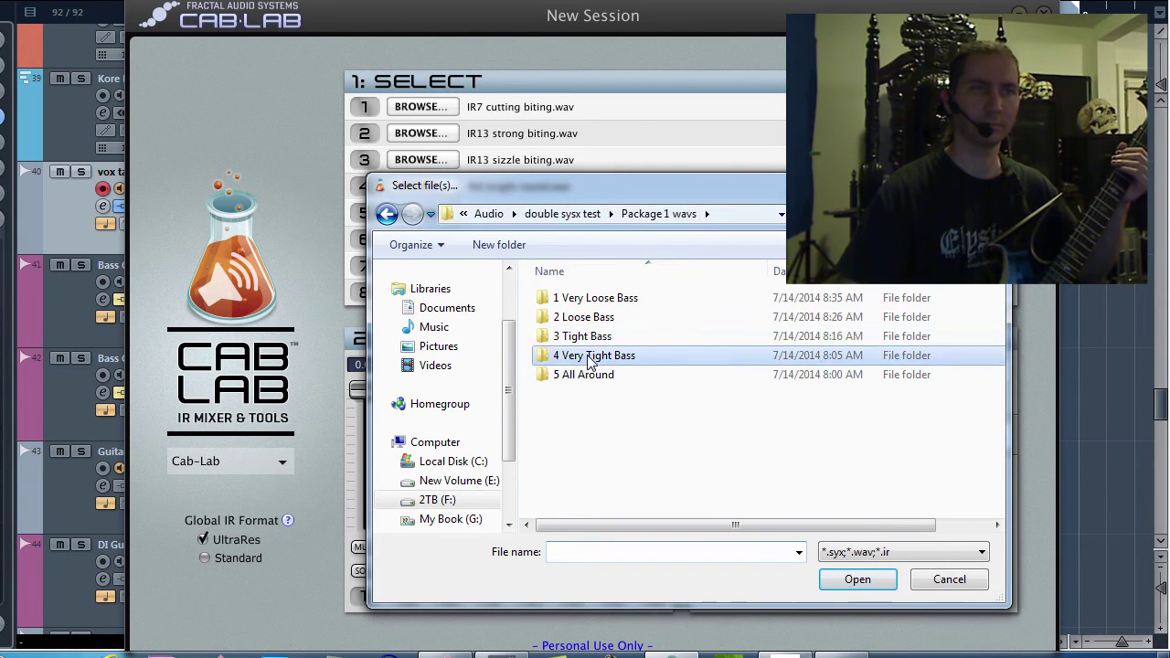
pyautogui.doubleClick(560, 298)
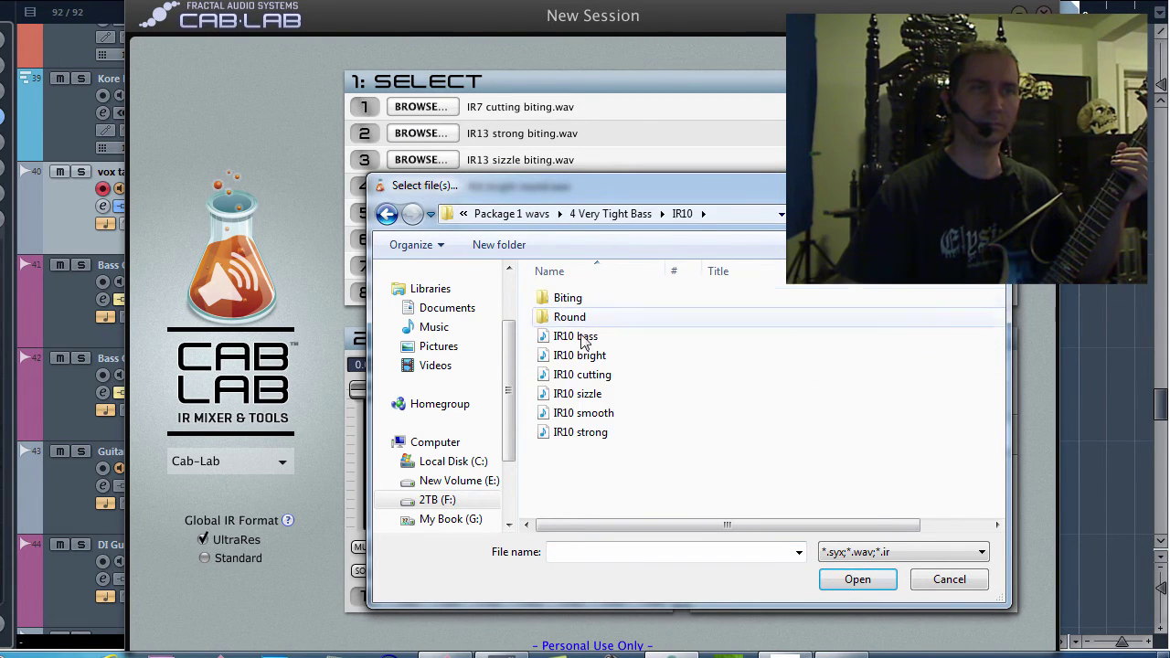
pyautogui.doubleClick(583, 414)
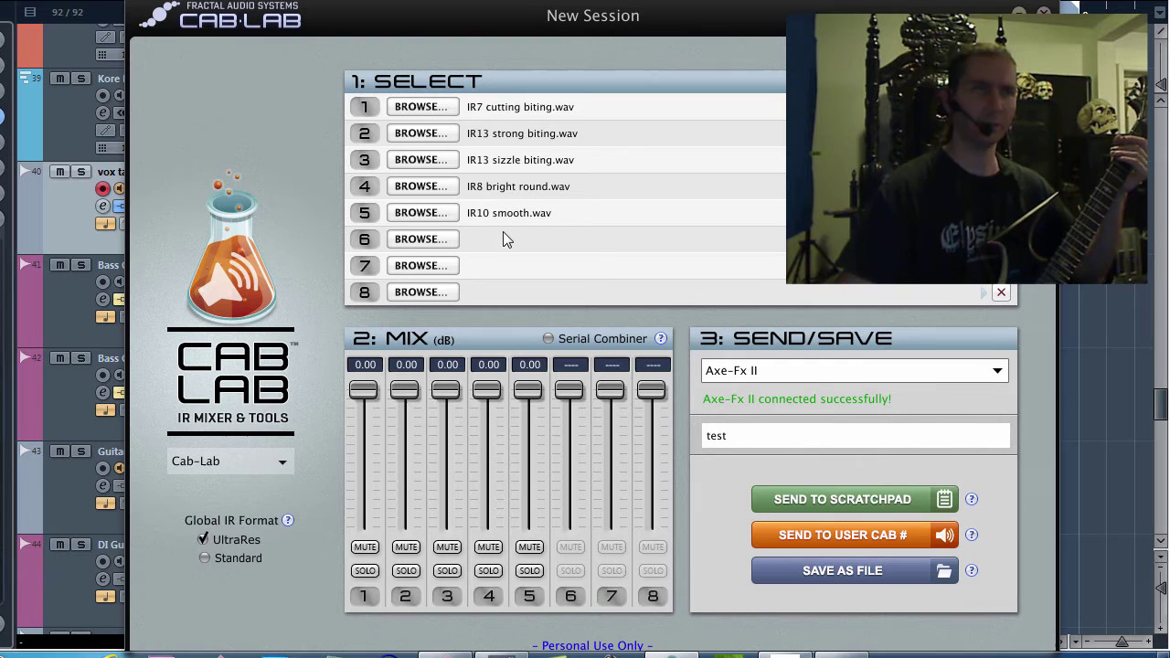
pyautogui.click(750, 375)
pyautogui.click(750, 396)
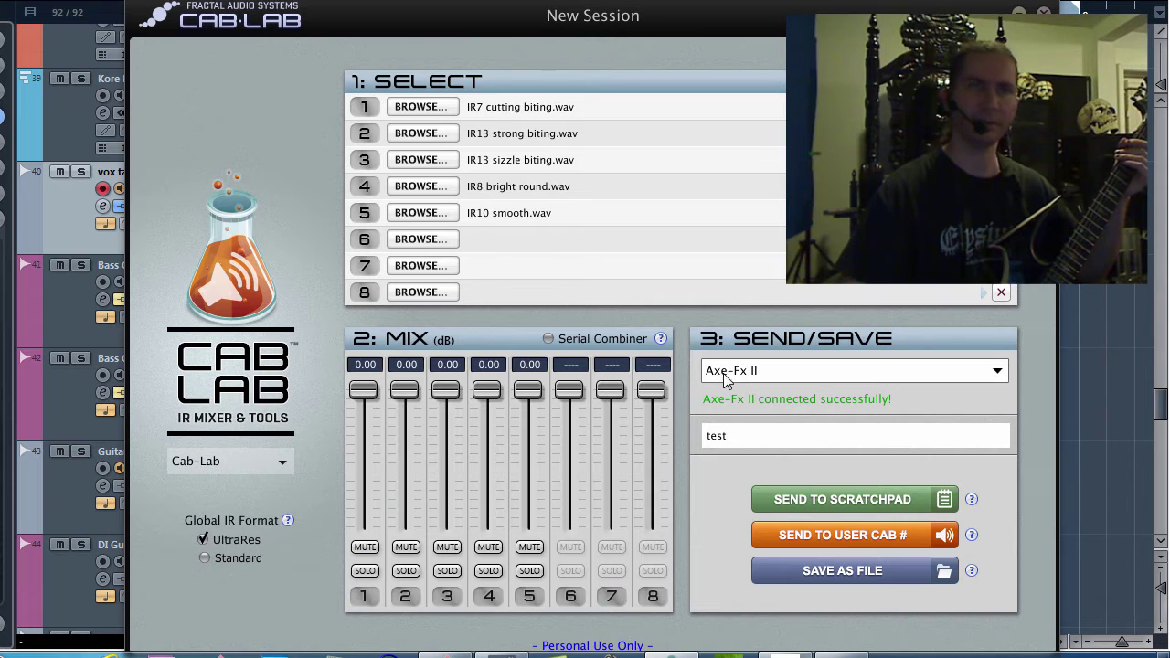
pyautogui.doubleClick(732, 437)
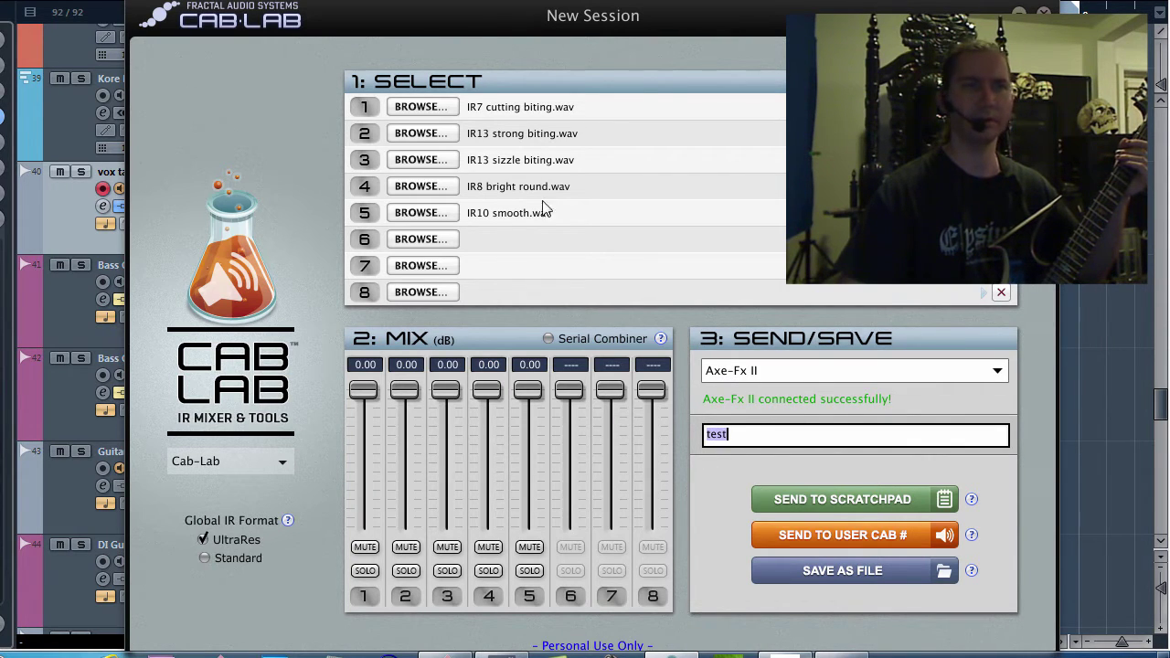
pyautogui.click(688, 434)
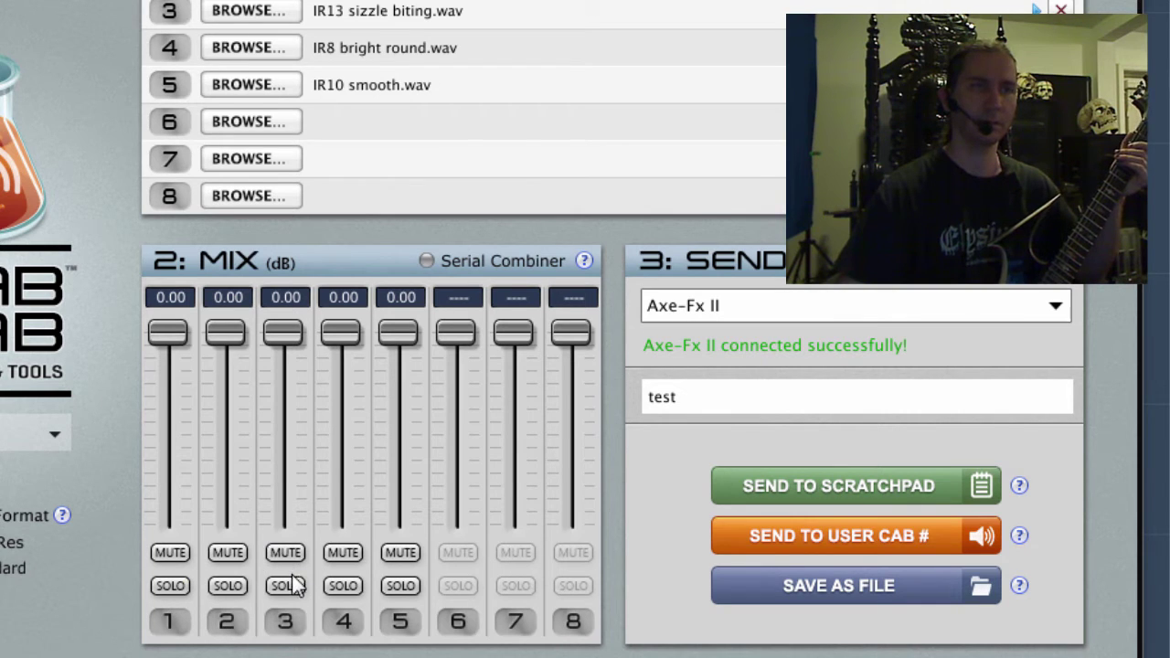
# - Send the five-IR mix to the Axe-Fx II scratchpad, then unsolo channel 3
pyautogui.click(809, 480)
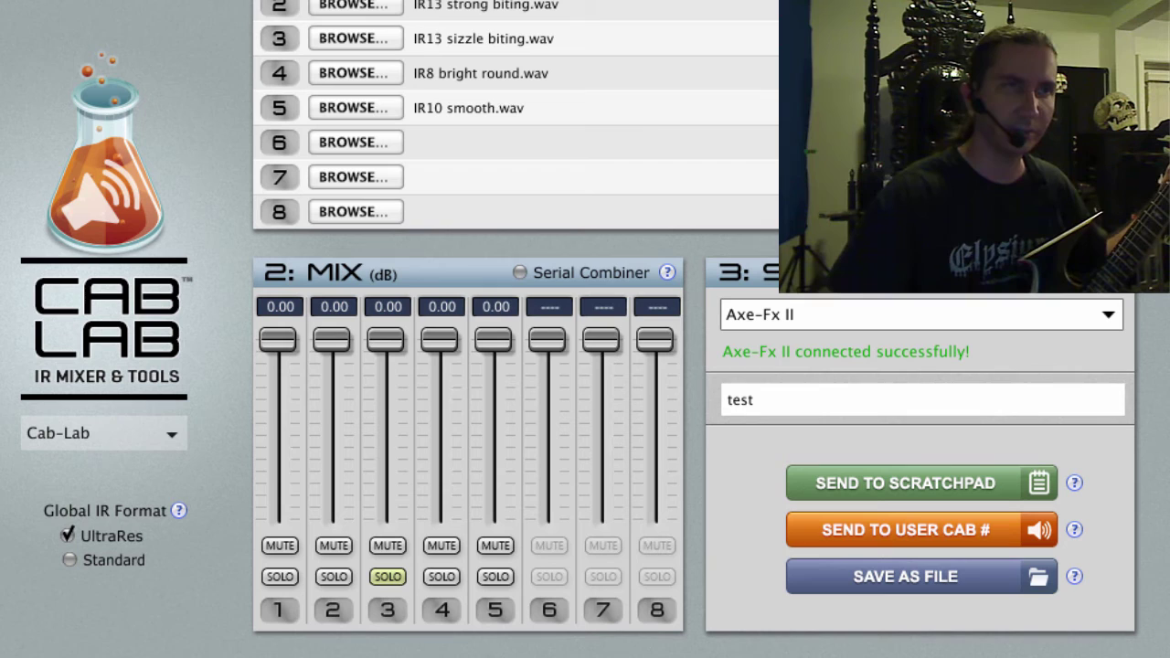
pyautogui.click(392, 579)
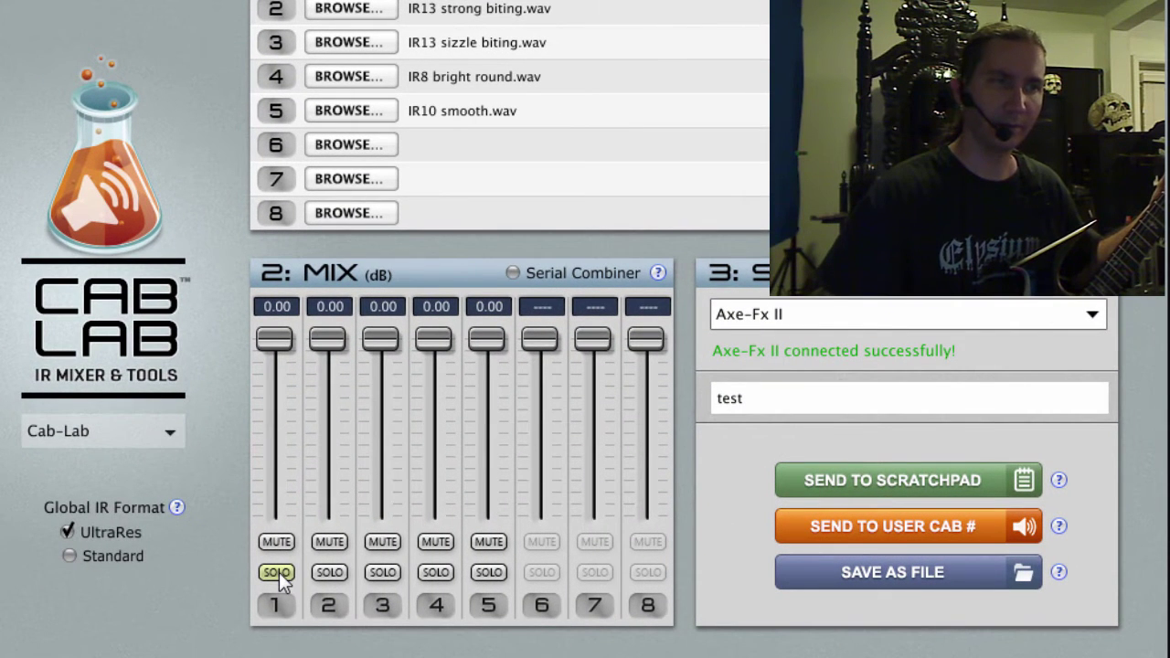
# - Solo channels 2 and 5, try the channel 4 and 5 faders back at 0.00 dB, and send to scratchpad
pyautogui.click(329, 572)
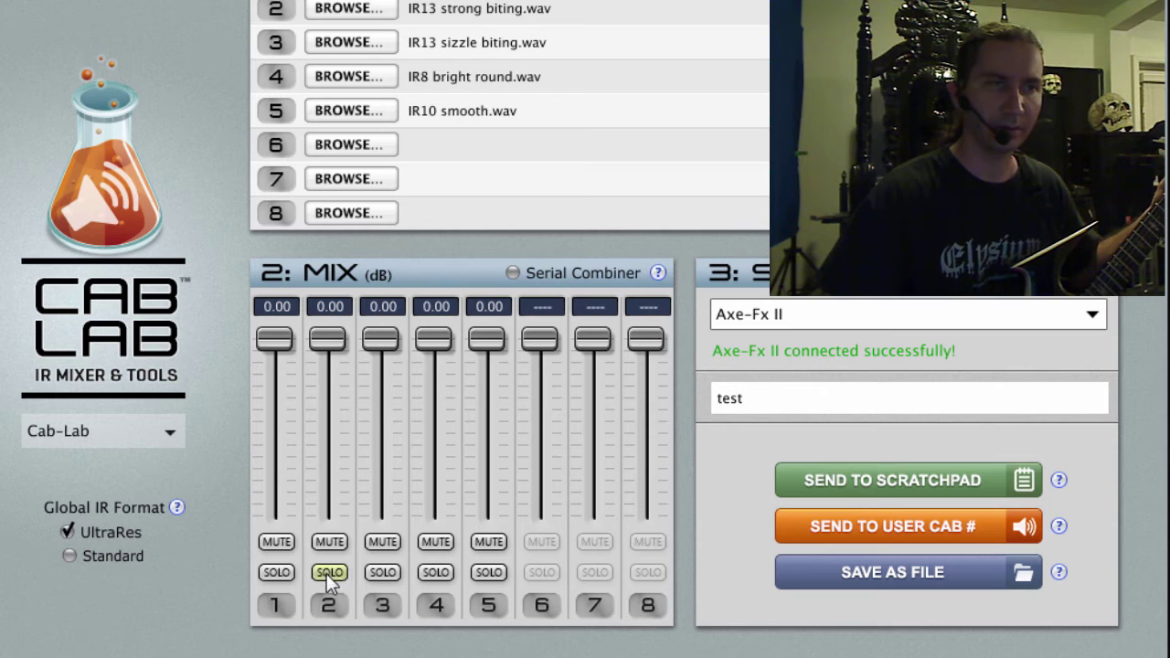
pyautogui.click(470, 574)
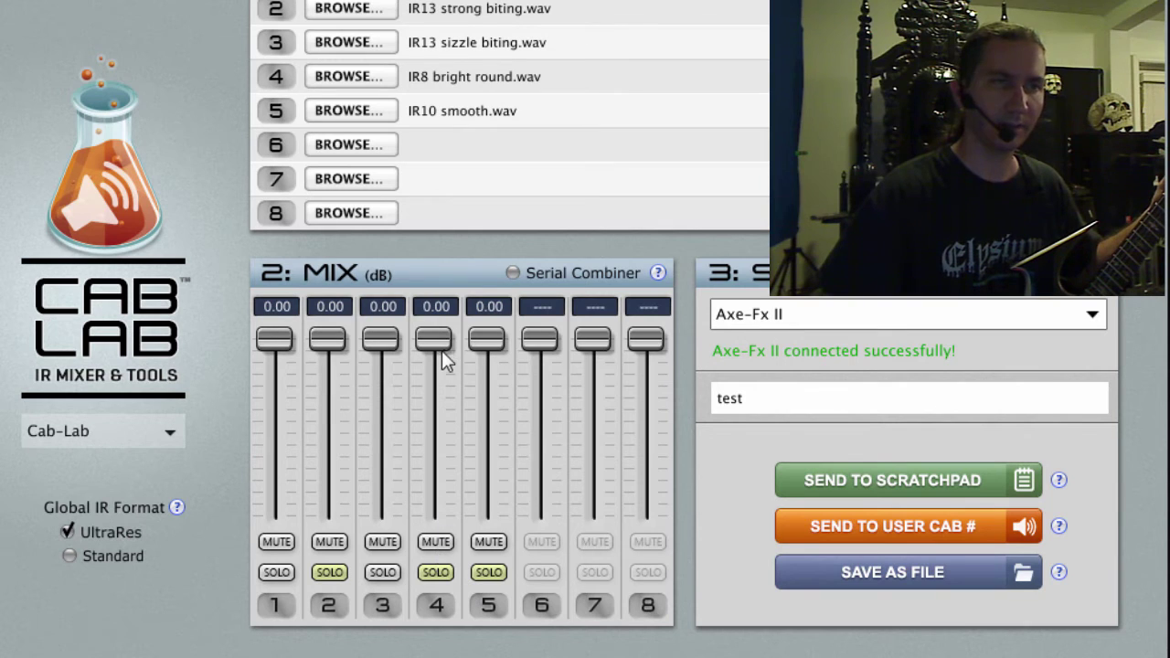
pyautogui.moveTo(439, 345); pyautogui.dragTo(435, 398)
pyautogui.moveTo(492, 362)
pyautogui.mouseDown()
pyautogui.moveTo(486, 420)
pyautogui.moveTo(498, 361)
pyautogui.mouseUp()
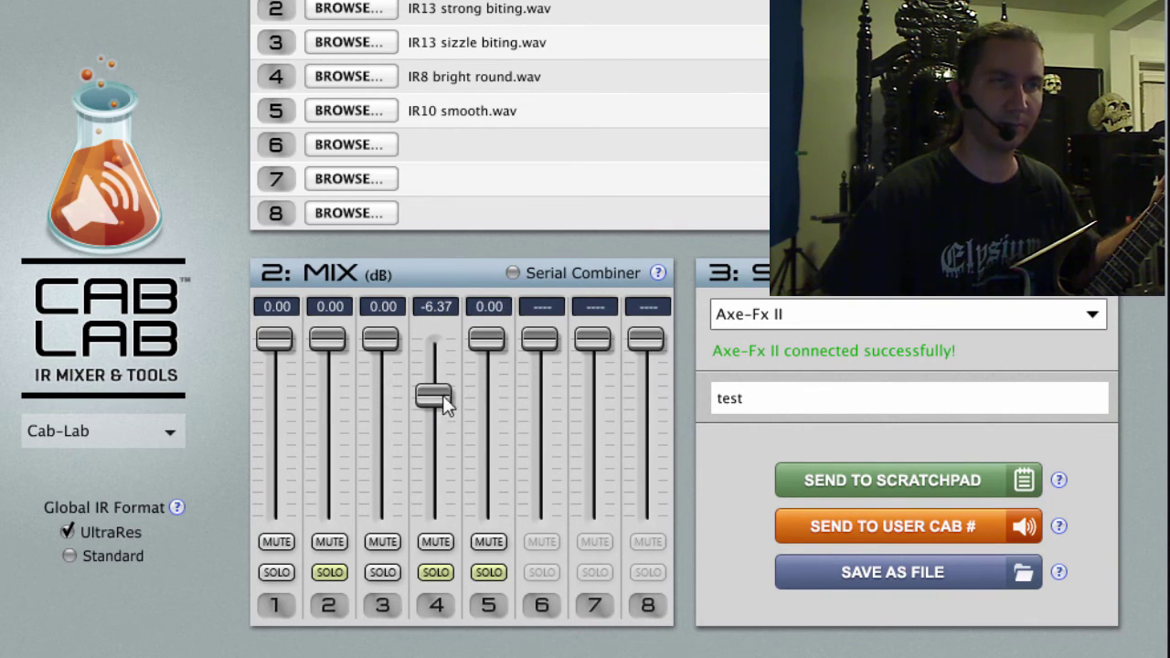
pyautogui.moveTo(444, 400); pyautogui.dragTo(457, 312)
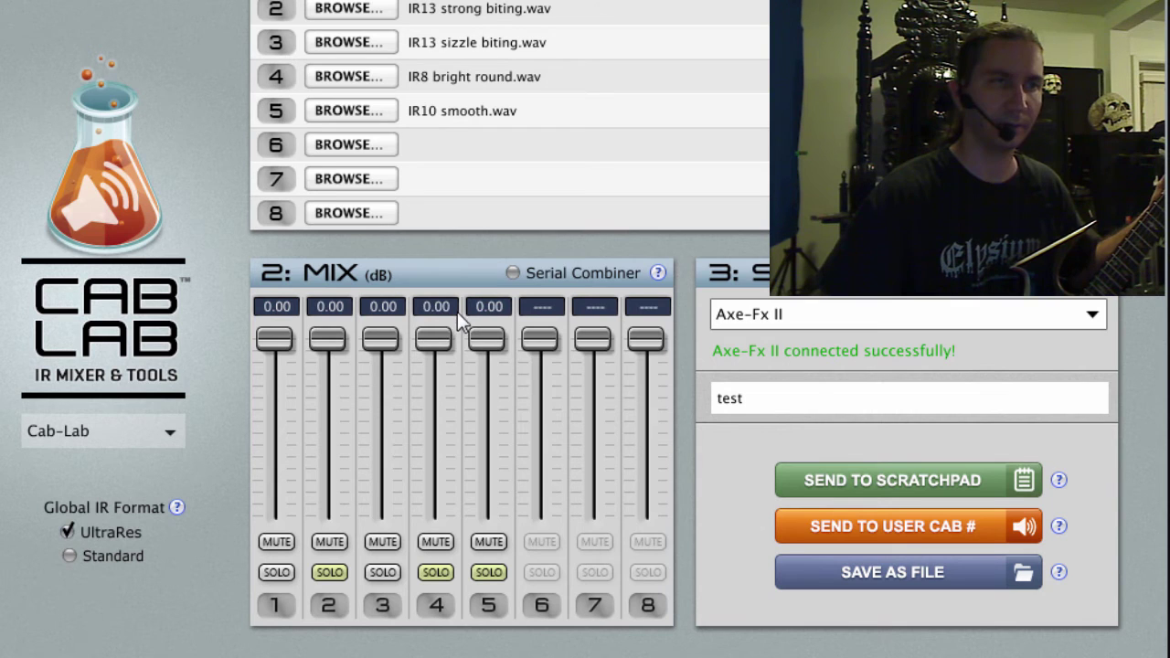
pyautogui.click(868, 479)
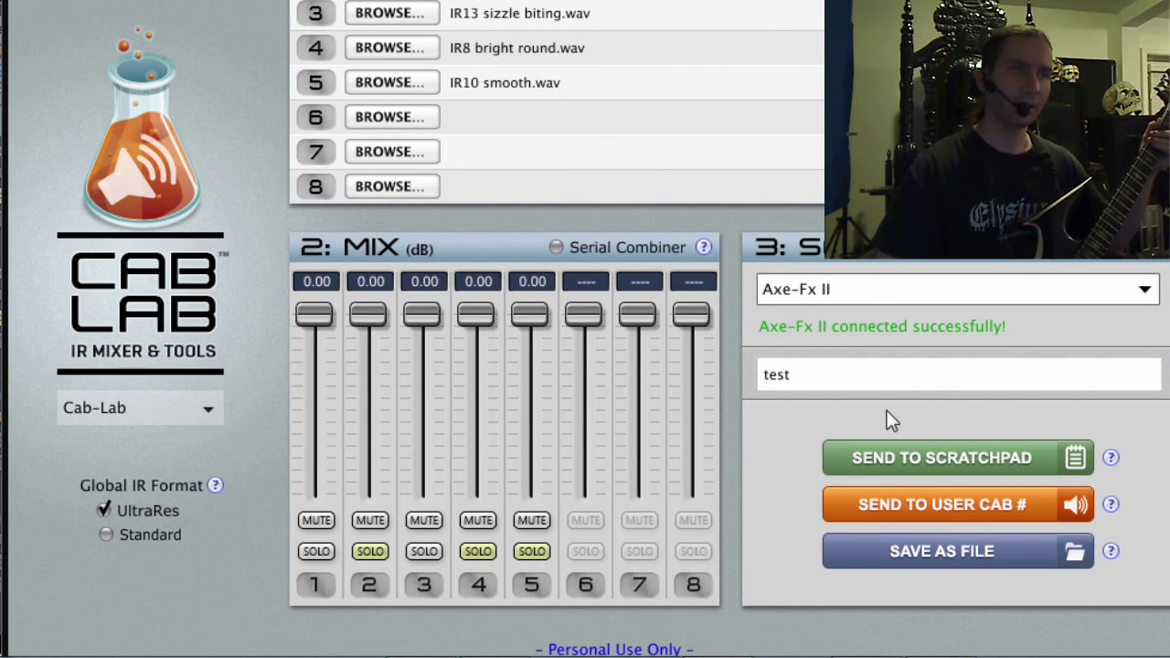
pyautogui.click(145, 414)
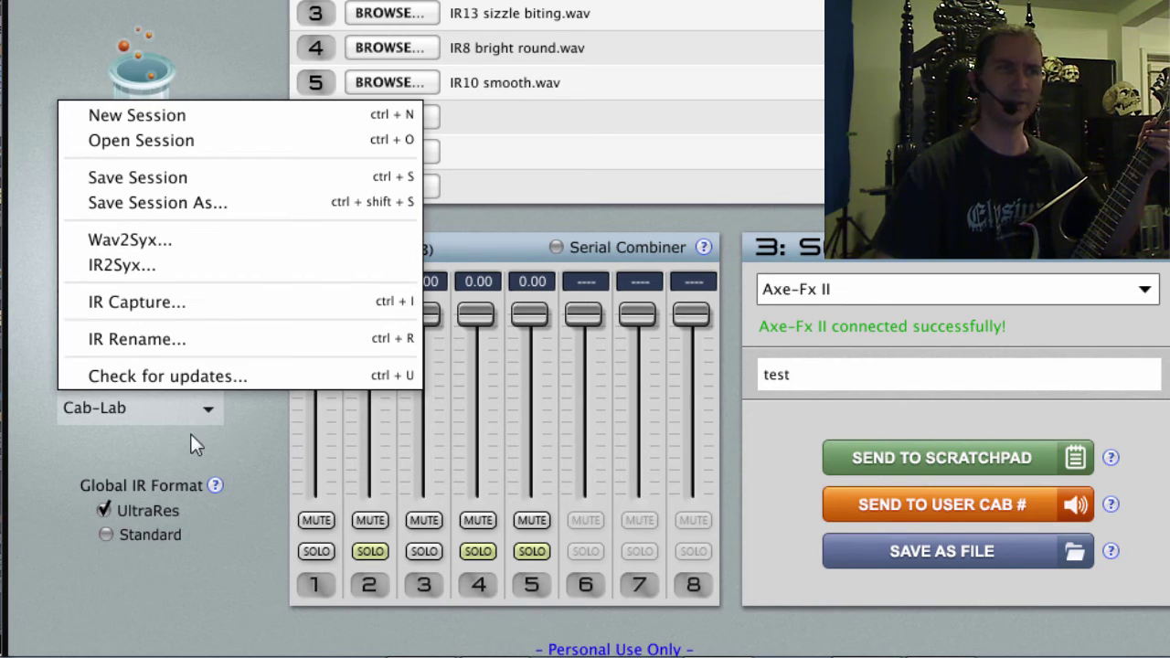
pyautogui.click(242, 434)
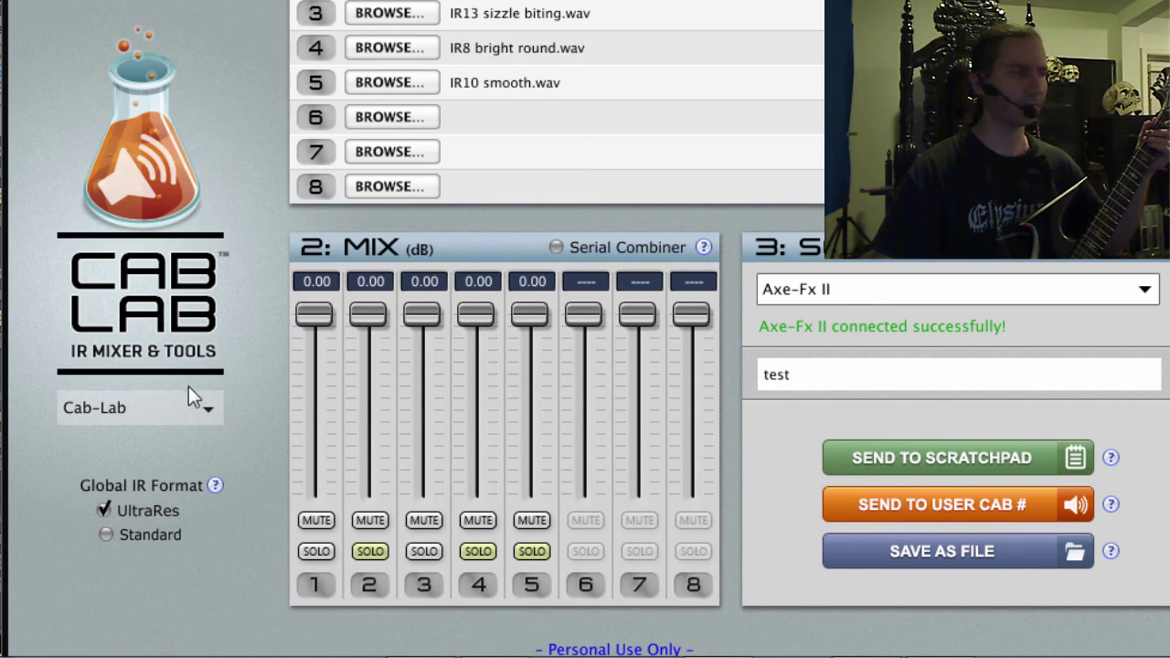